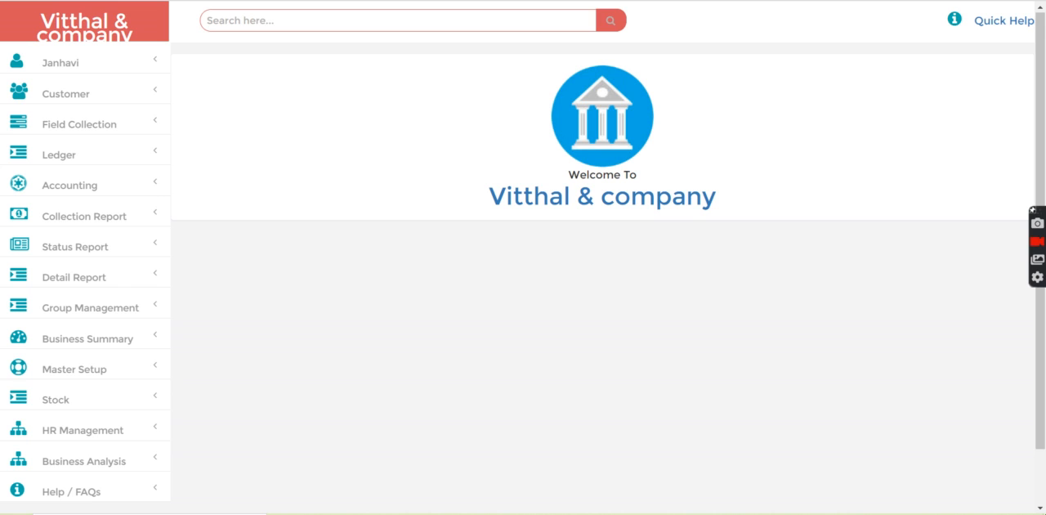
# Step: Open the favourite ledger list, view the settings of the Establishment Fees ledger, and go to the ledger creation form
pyautogui.click(58, 155)
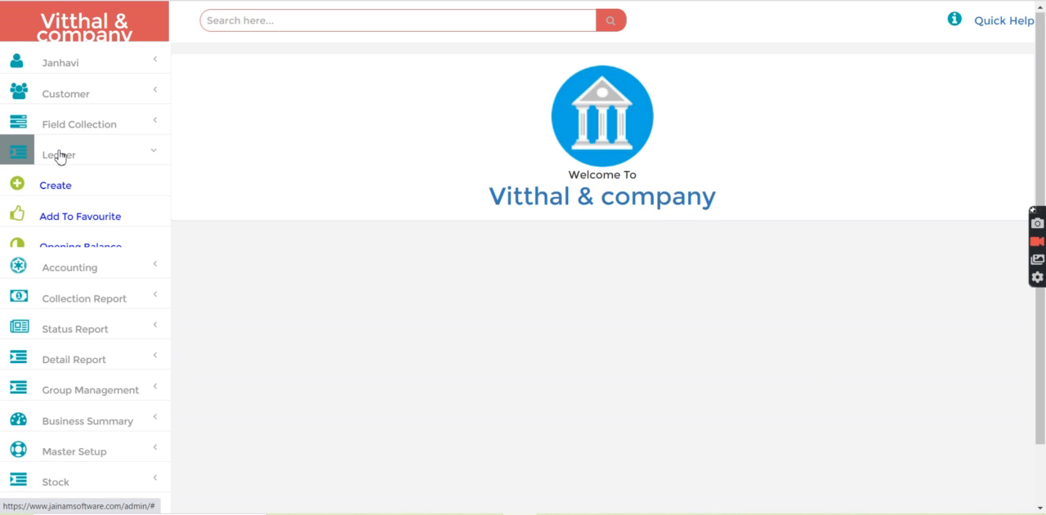
pyautogui.click(80, 217)
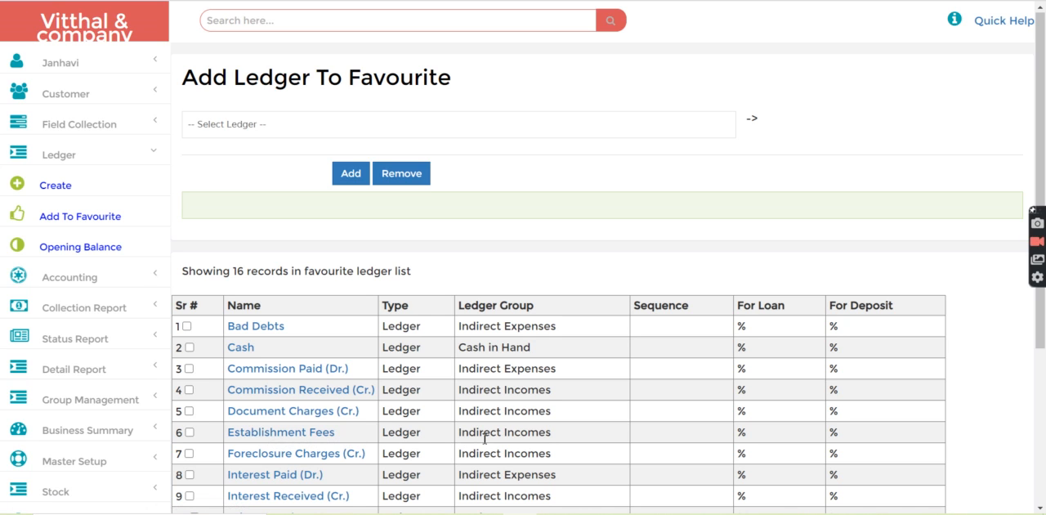
pyautogui.click(319, 434)
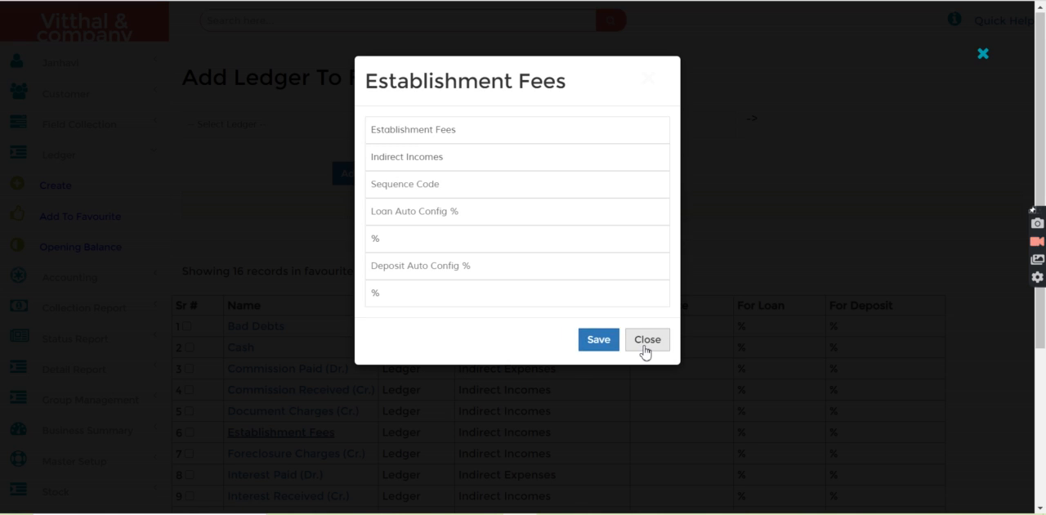
pyautogui.click(645, 351)
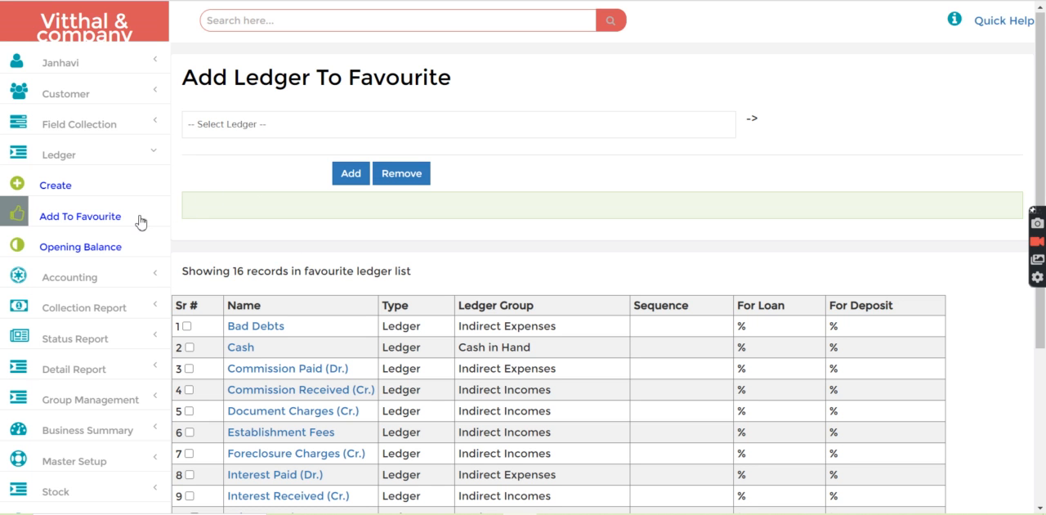
pyautogui.click(167, 172)
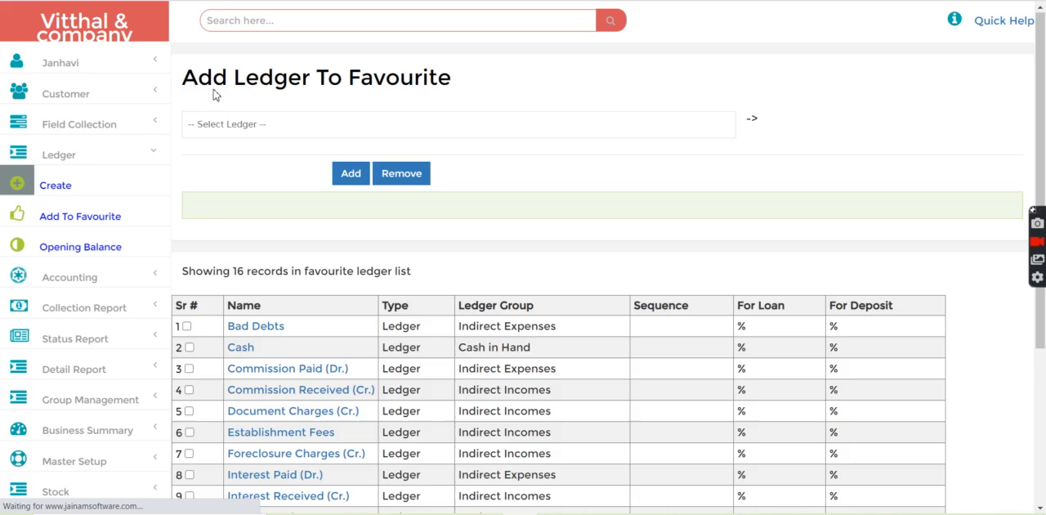
# Step: Find the customer by file number and open a new loan entry for them
pyautogui.click(248, 22)
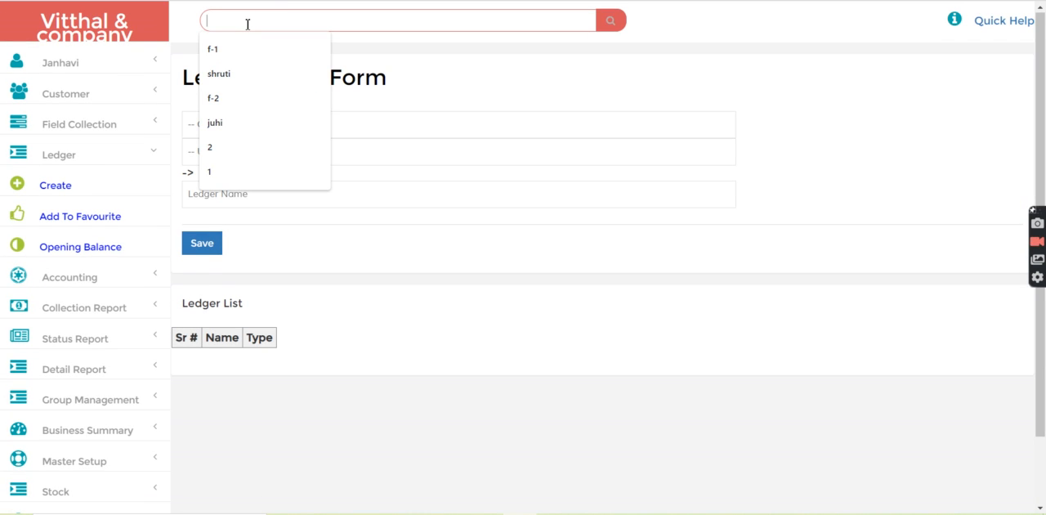
pyautogui.write('f-')
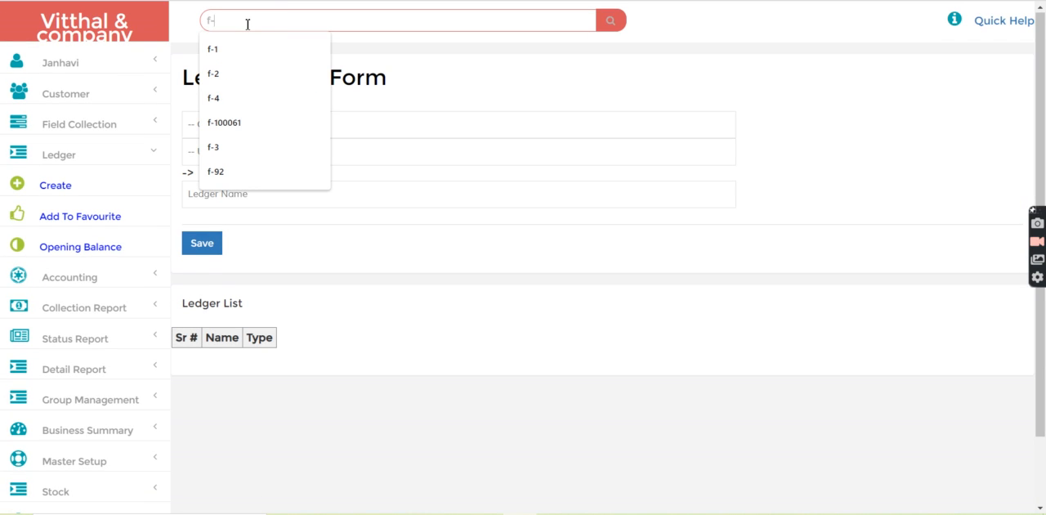
pyautogui.write('2')
pyautogui.press('Return')
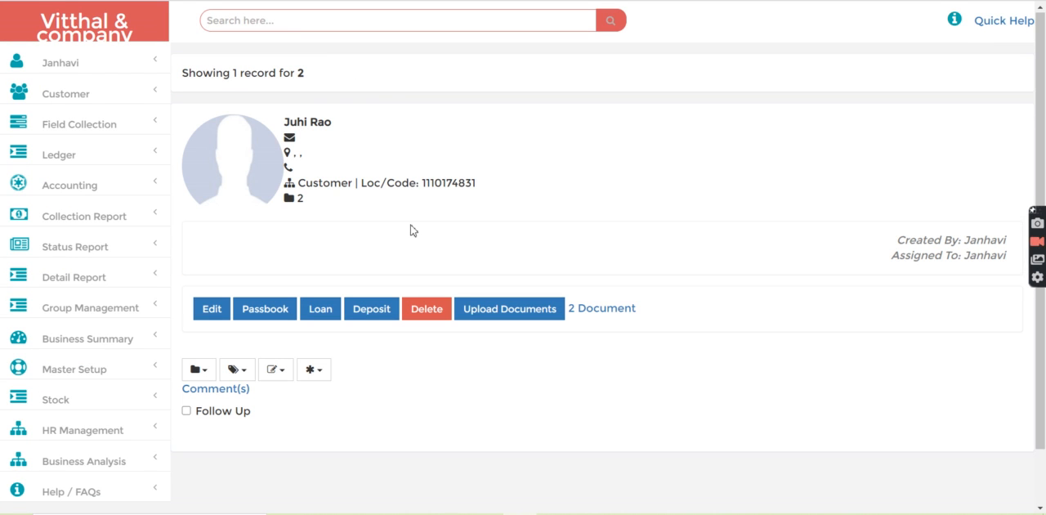
pyautogui.click(320, 309)
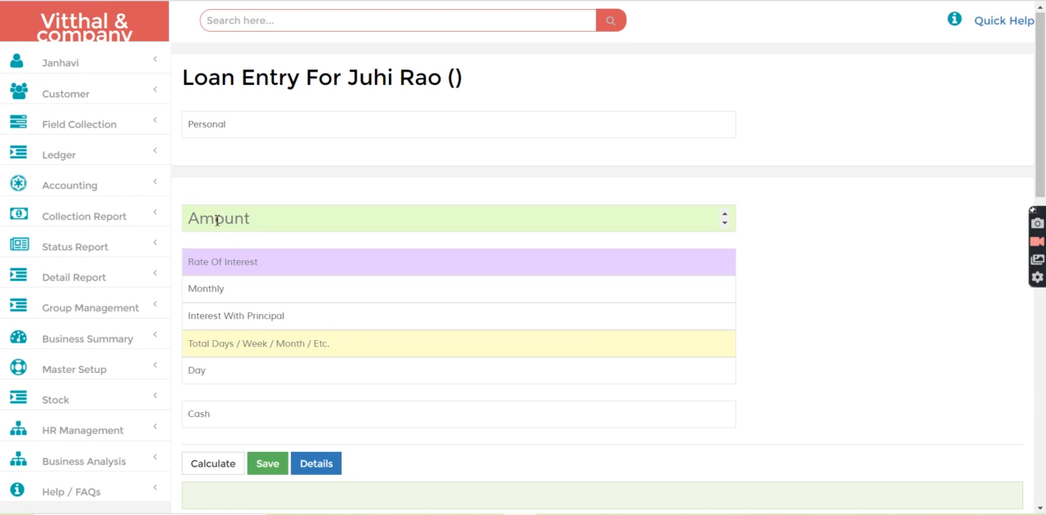
# Step: Fill in the Personal loan's terms with amount 5000, rate of interest 3, and a duration of 5 months
pyautogui.click(217, 124)
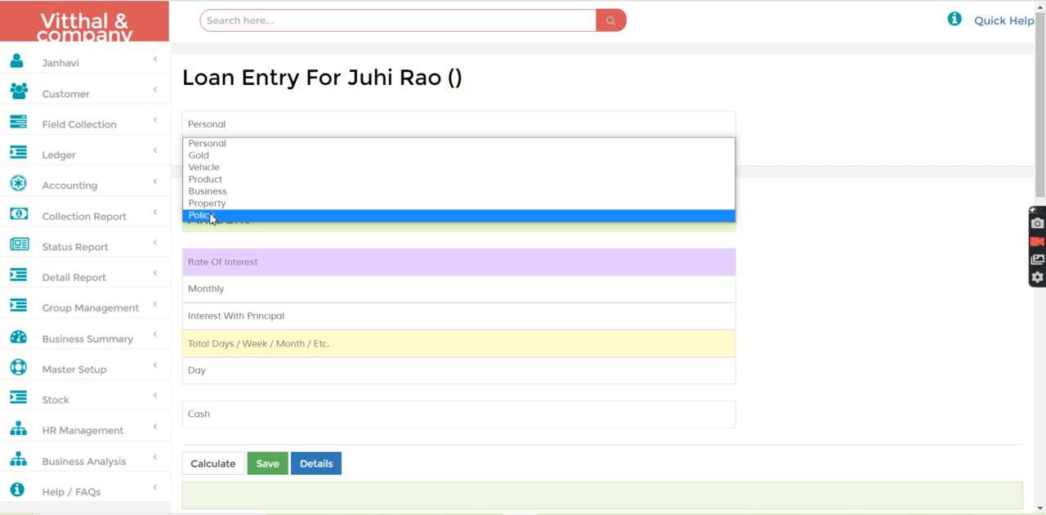
pyautogui.click(223, 123)
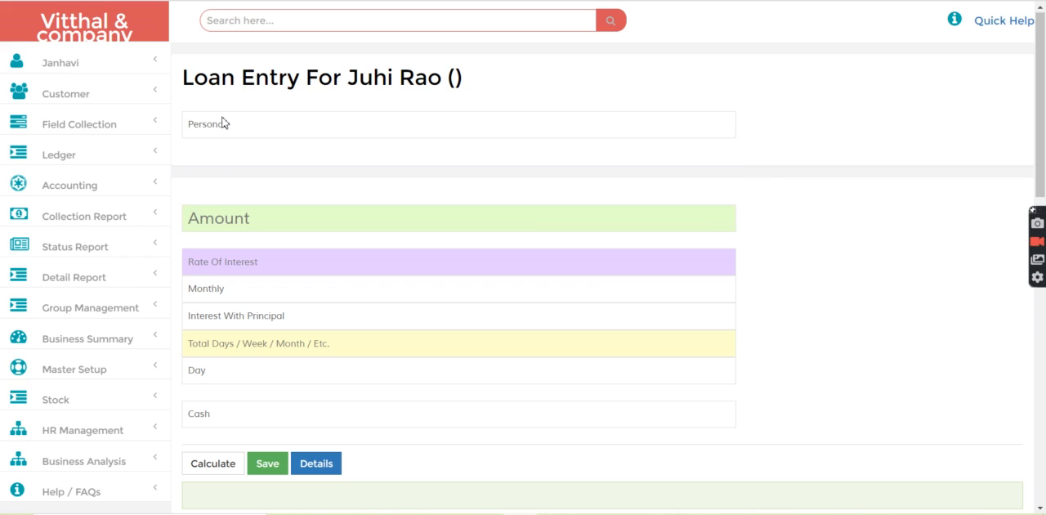
pyautogui.click(211, 214)
pyautogui.write('5000')
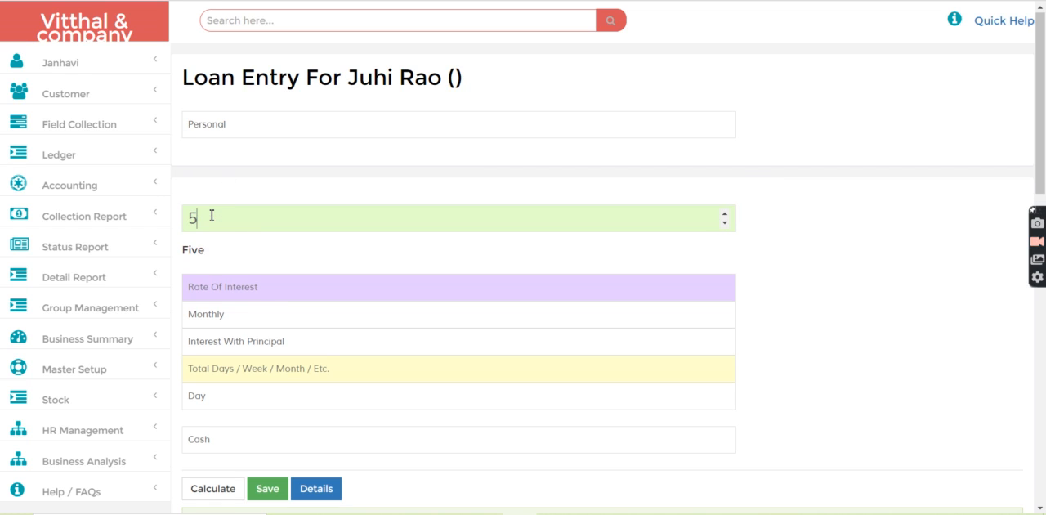
pyautogui.click(238, 285)
pyautogui.write('3')
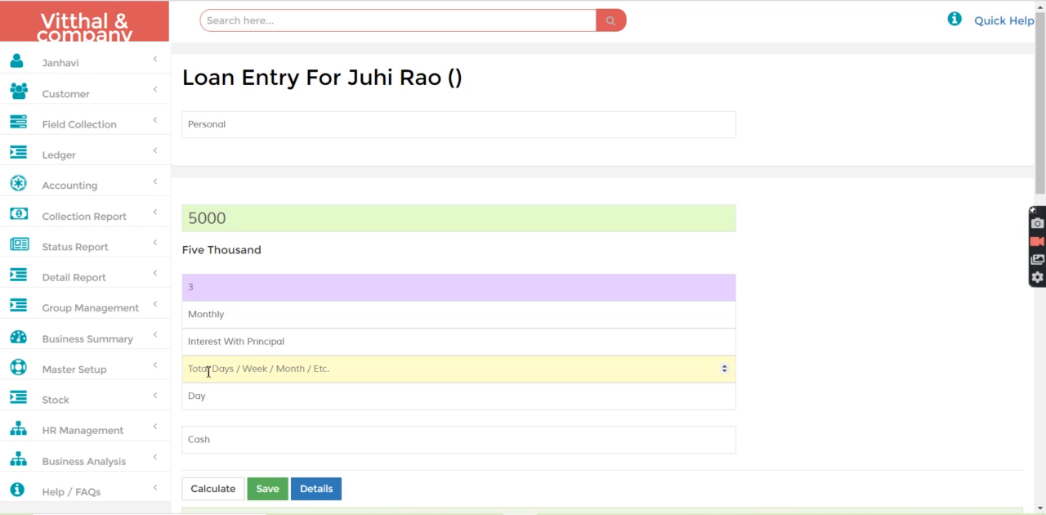
pyautogui.write('5')
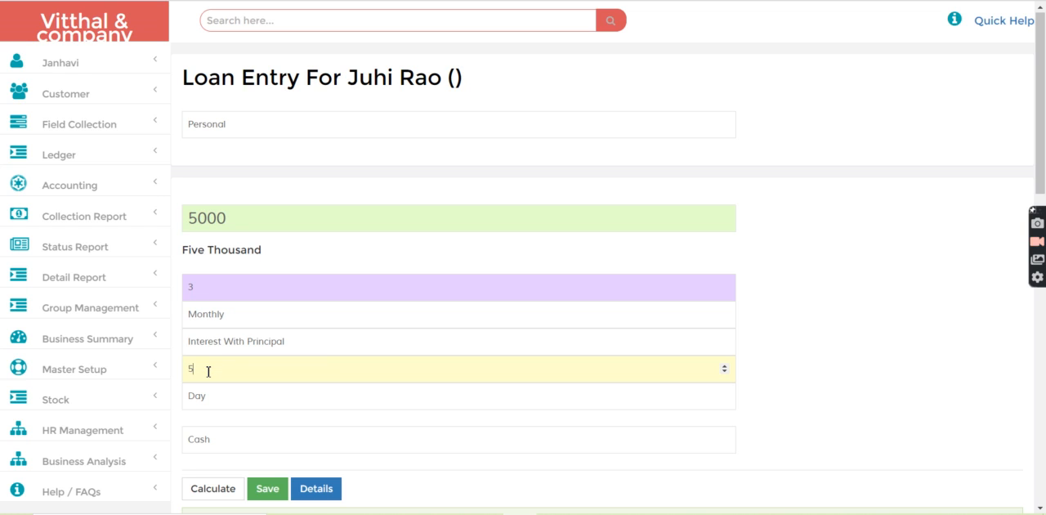
pyautogui.click(216, 398)
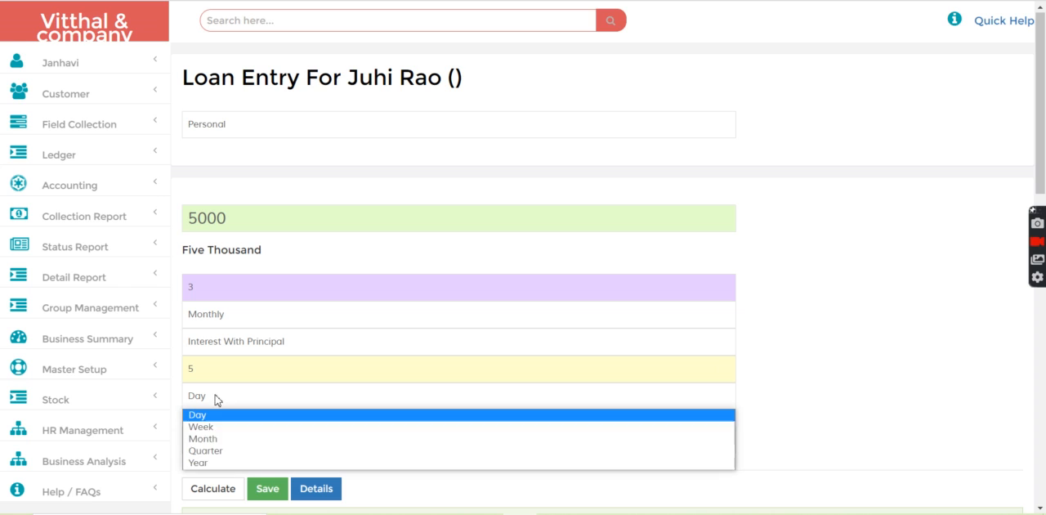
pyautogui.click(216, 438)
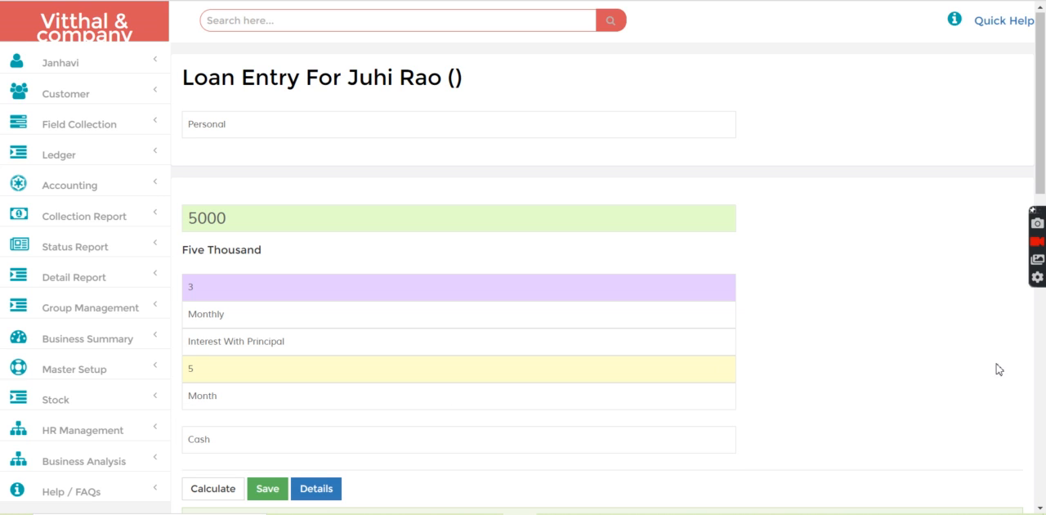
# Step: Add an Establishment Fees charge of 500 to the loan and include it in the installments
pyautogui.scroll(-5, 1045, 358)
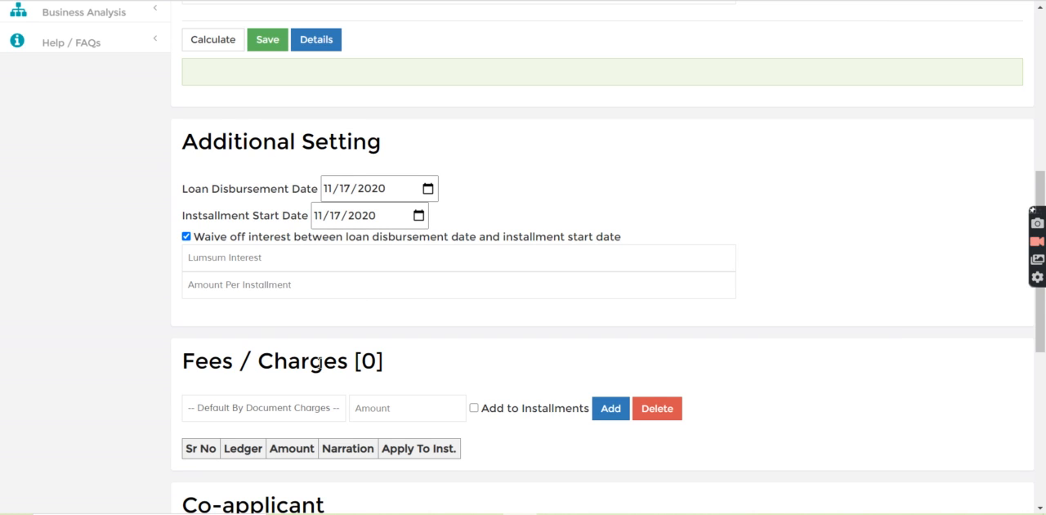
pyautogui.click(283, 409)
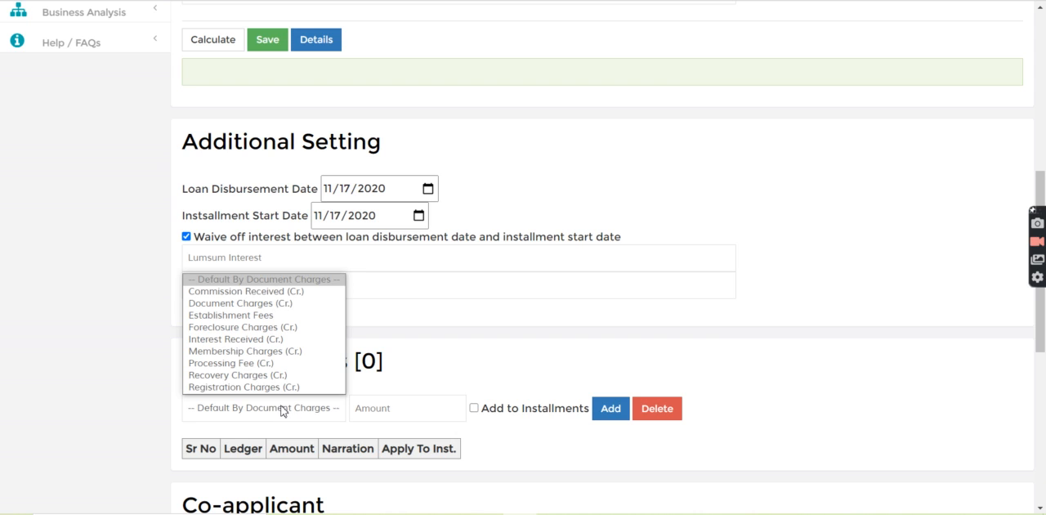
pyautogui.click(220, 317)
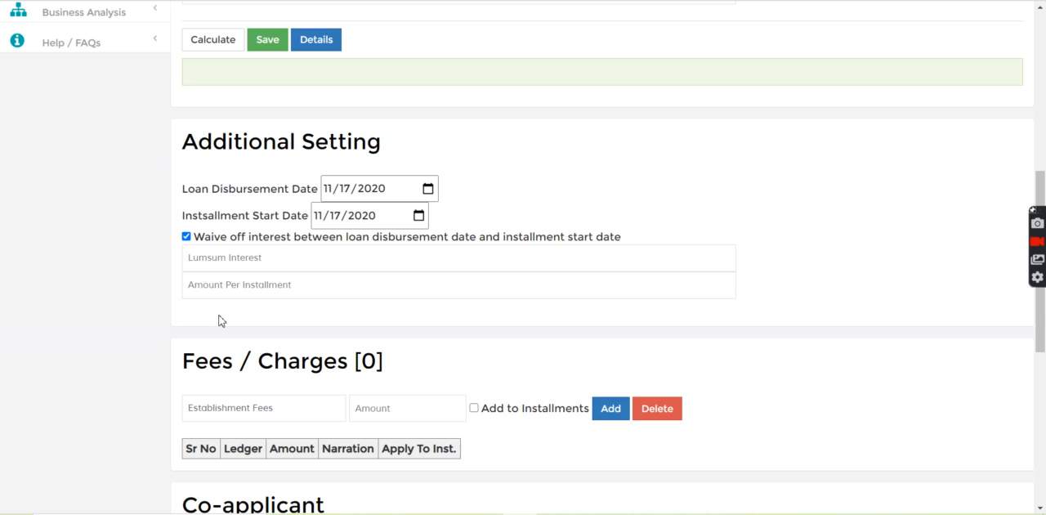
pyautogui.click(389, 414)
pyautogui.write('5')
pyautogui.click(474, 408)
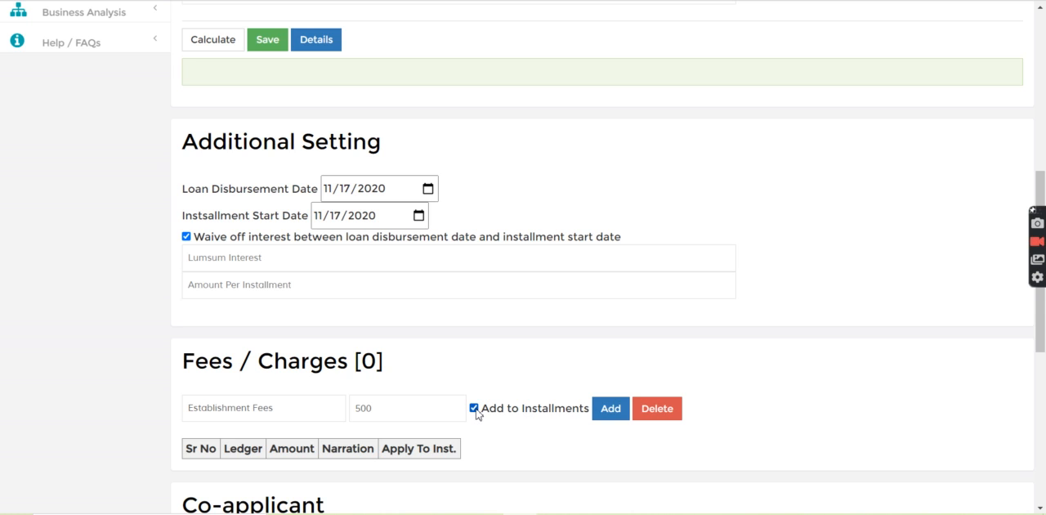
pyautogui.click(611, 409)
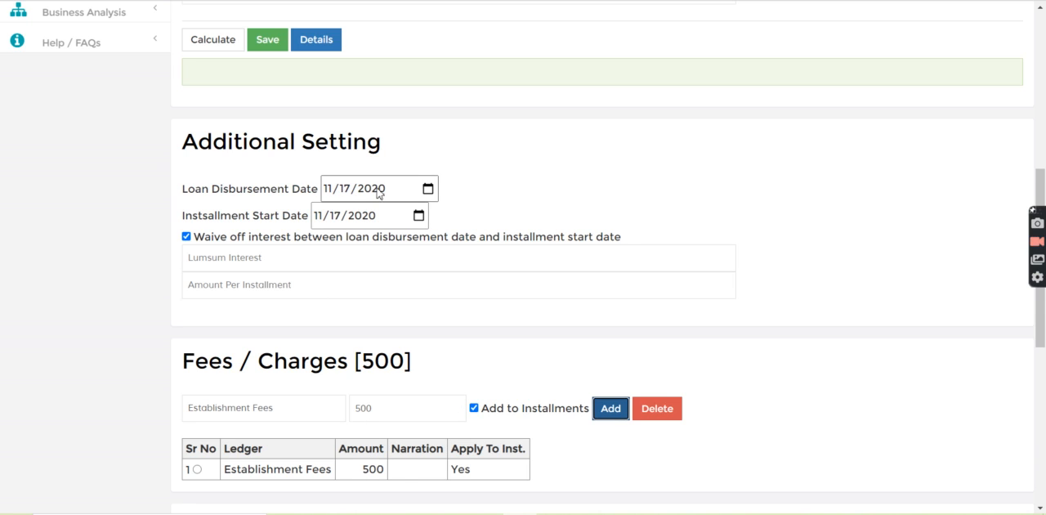
# Step: Set the loan disbursement date to 10/01/2020 in the additional settings
pyautogui.click(433, 195)
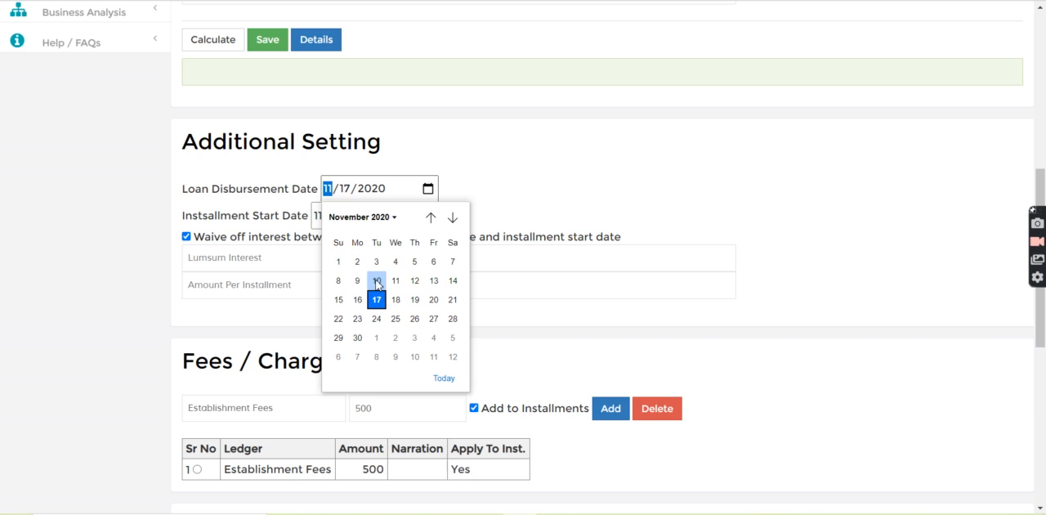
pyautogui.click(339, 262)
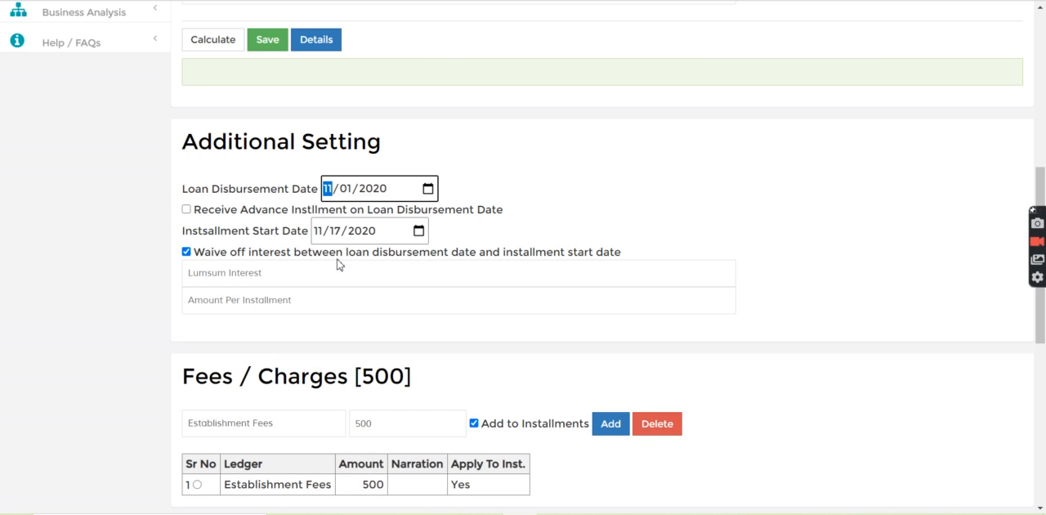
pyautogui.click(427, 189)
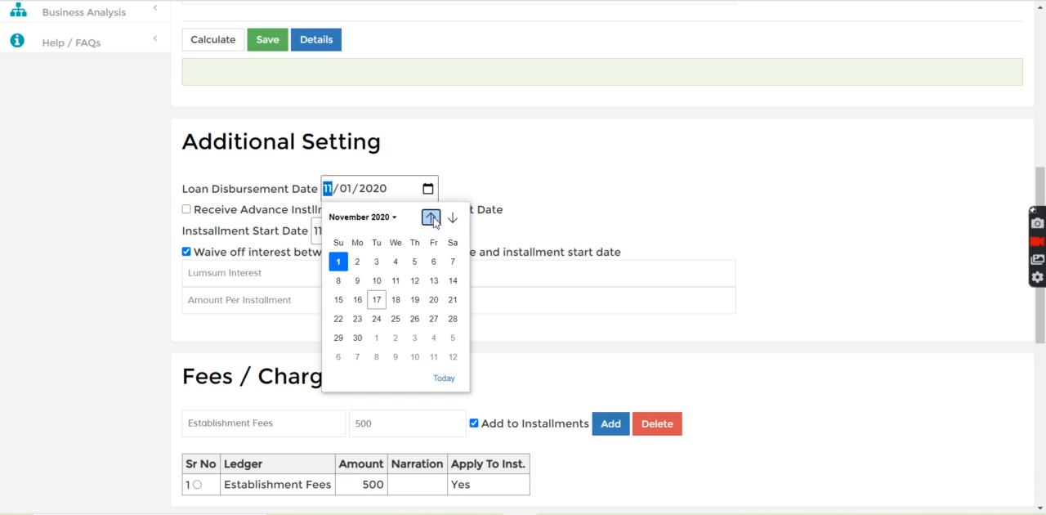
pyautogui.click(431, 217)
pyautogui.click(415, 260)
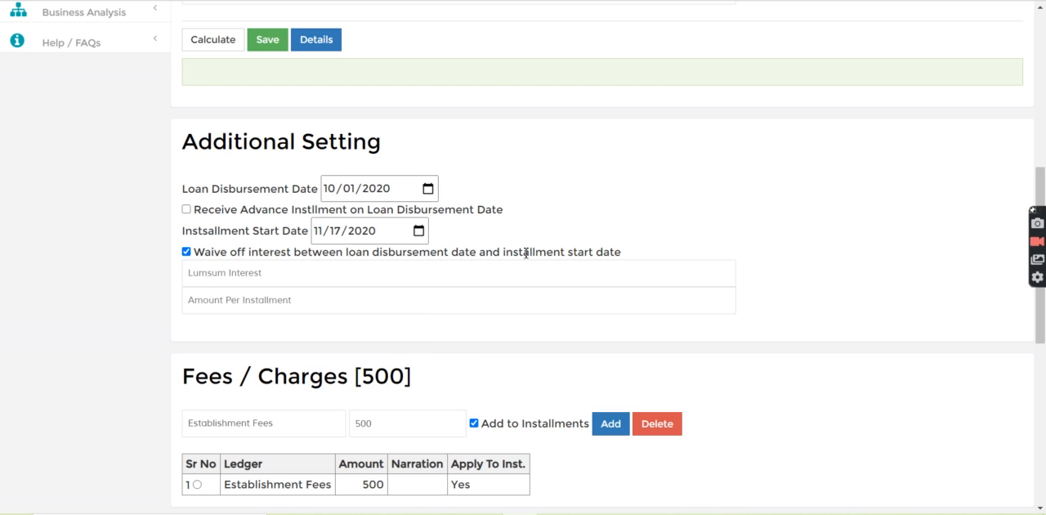
# Step: Set the installment start date to 10/02/2020
pyautogui.click(420, 232)
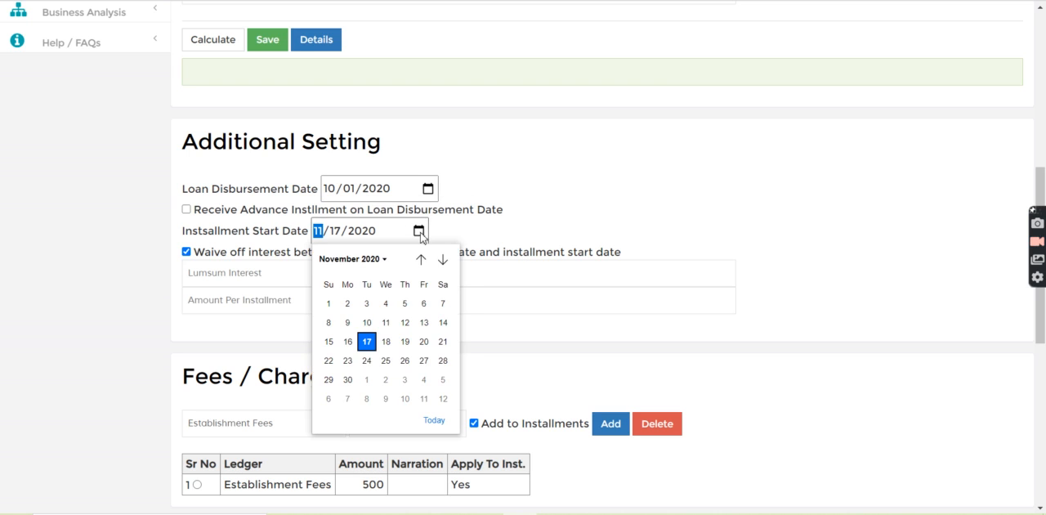
pyautogui.click(420, 259)
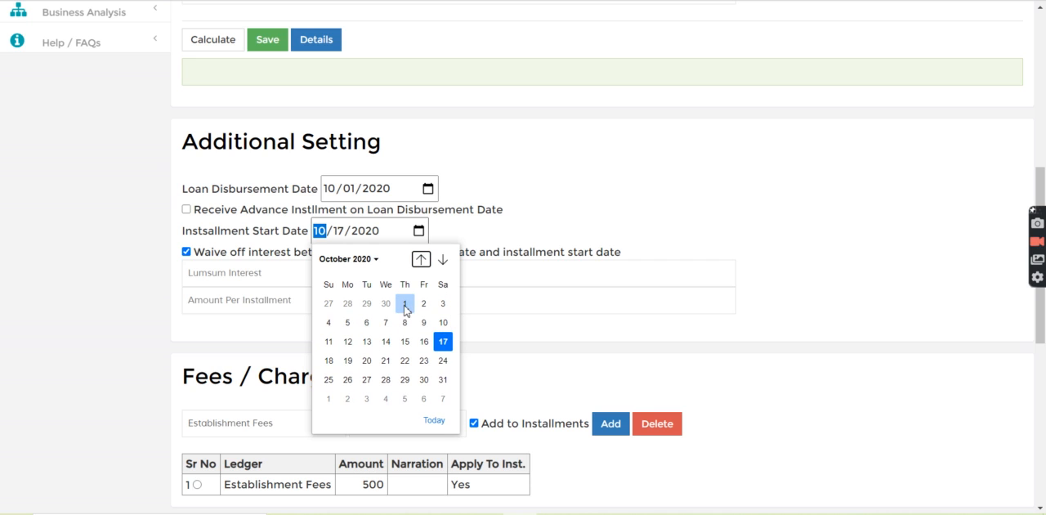
pyautogui.click(424, 304)
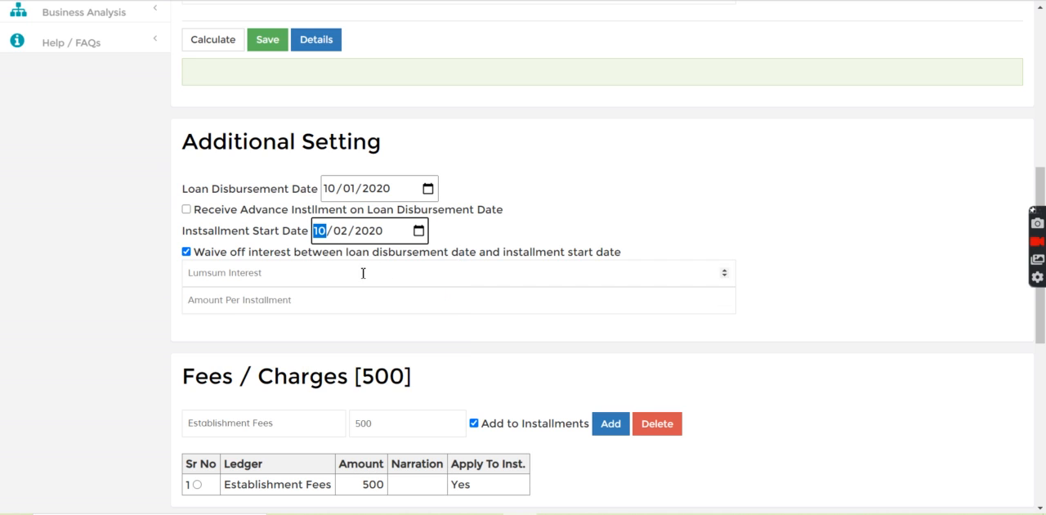
# Step: Calculate the loan's installment and interest figures, then save the loan
pyautogui.click(214, 41)
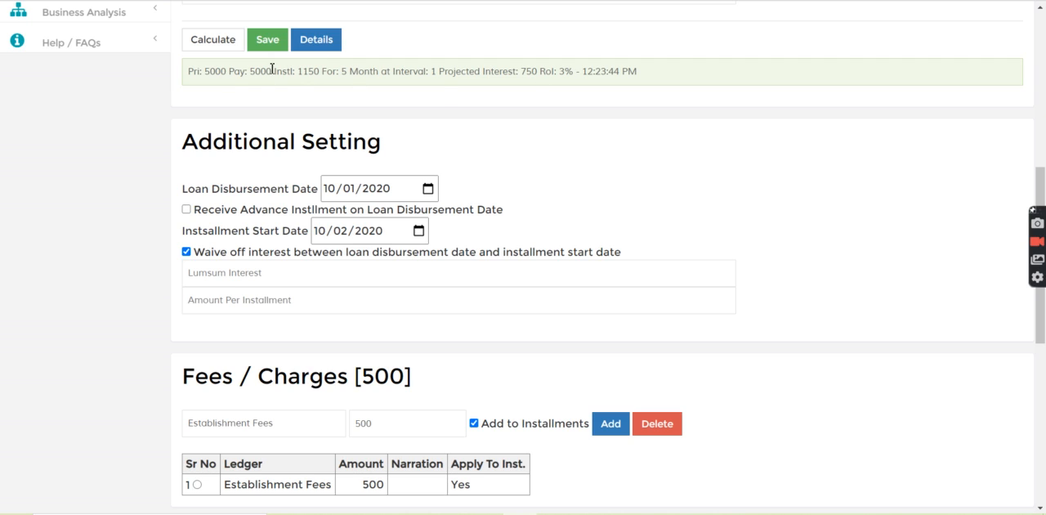
pyautogui.tripleClick(320, 72)
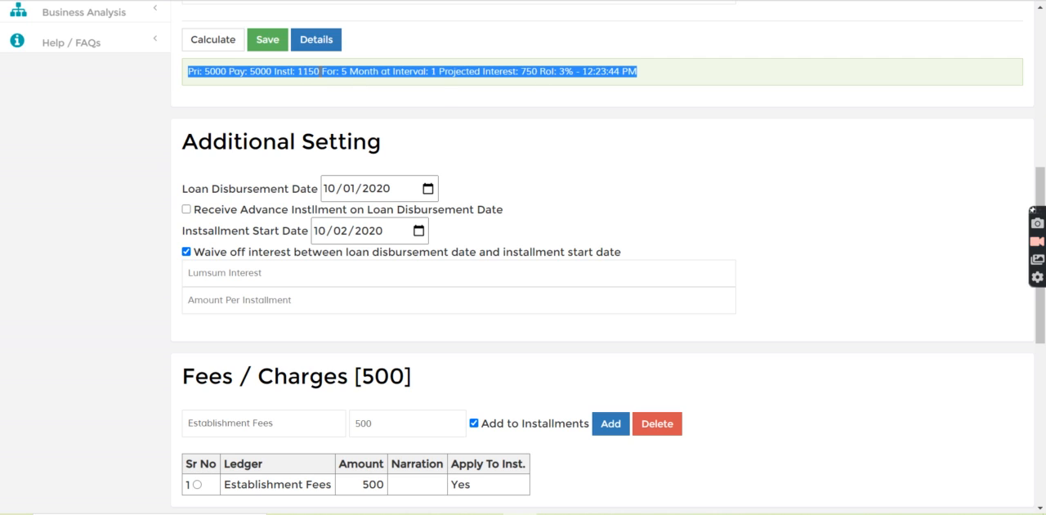
pyautogui.click(404, 105)
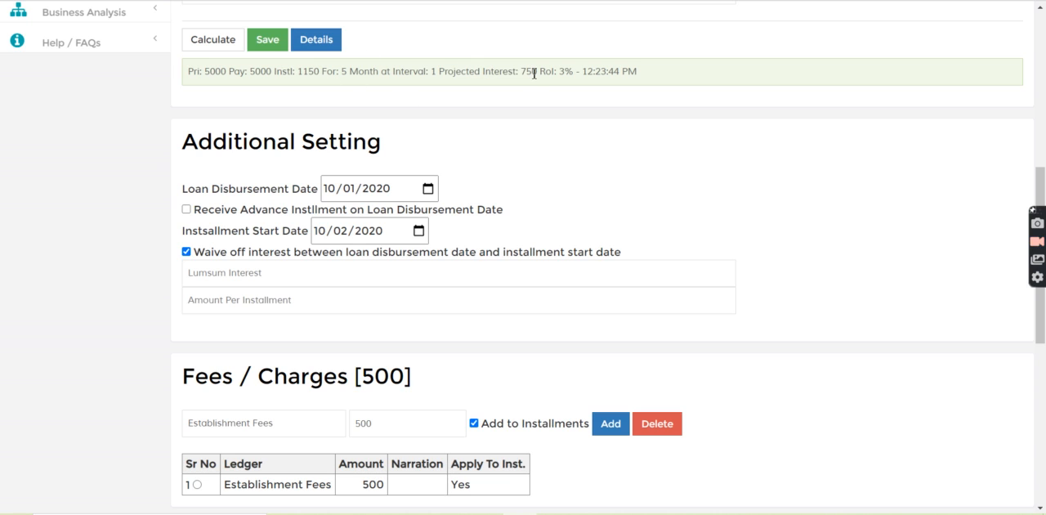
pyautogui.click(273, 45)
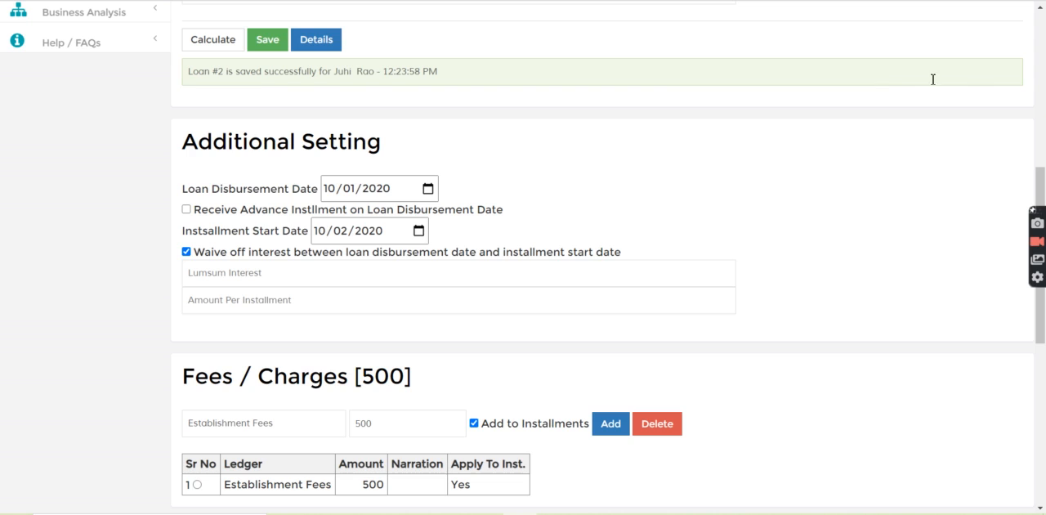
# Step: Search for the saved loan by its number and examine the fees in its summary
pyautogui.scroll(5, 1043, 78)
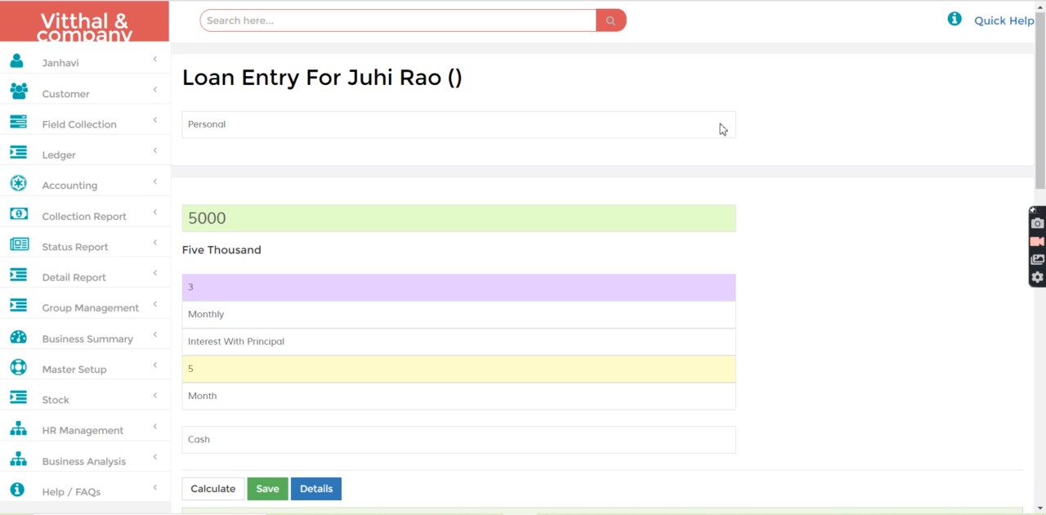
pyautogui.click(260, 19)
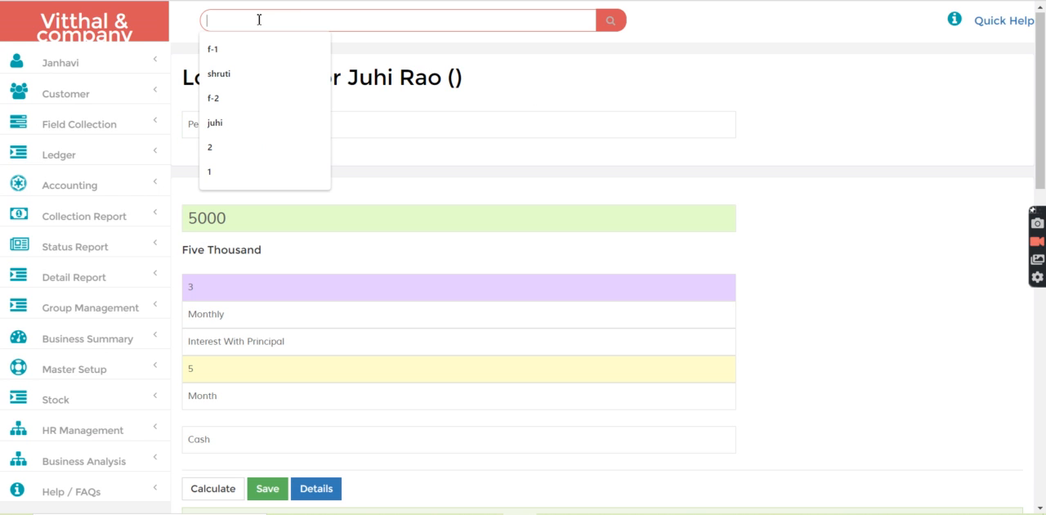
pyautogui.write('2')
pyautogui.press('Return')
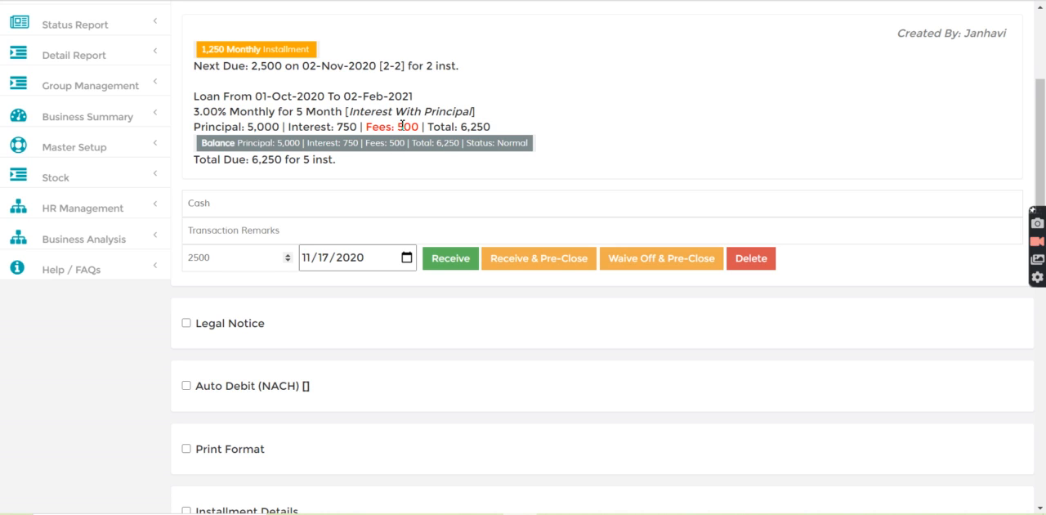
# Step: Show the loan's Installment Tracker and examine the fees charged in each installment
pyautogui.tripleClick(401, 125)
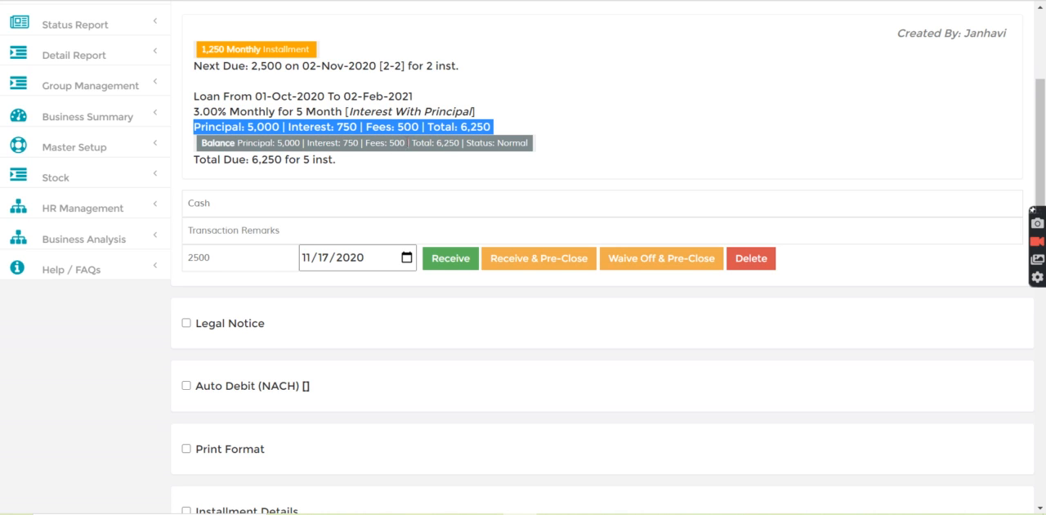
pyautogui.click(1043, 362)
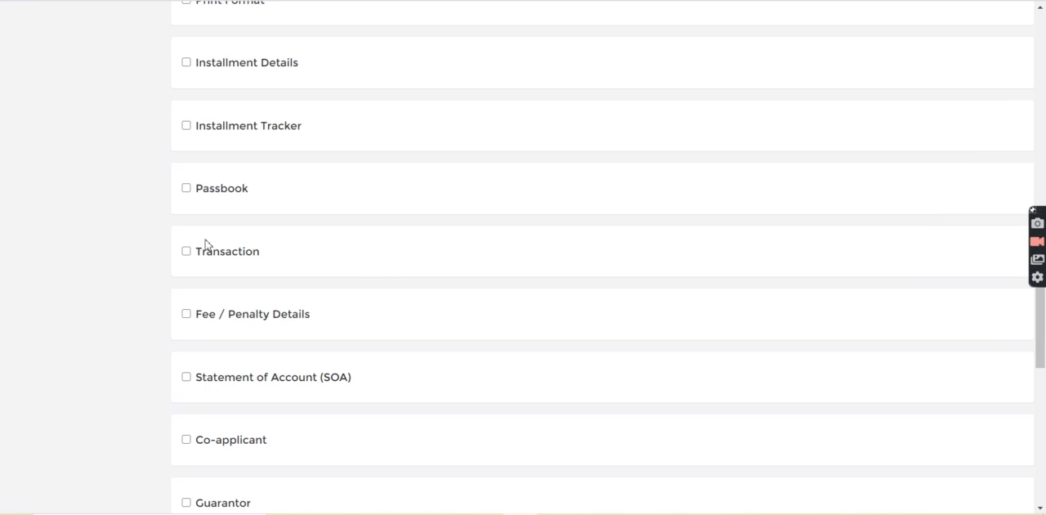
pyautogui.click(187, 126)
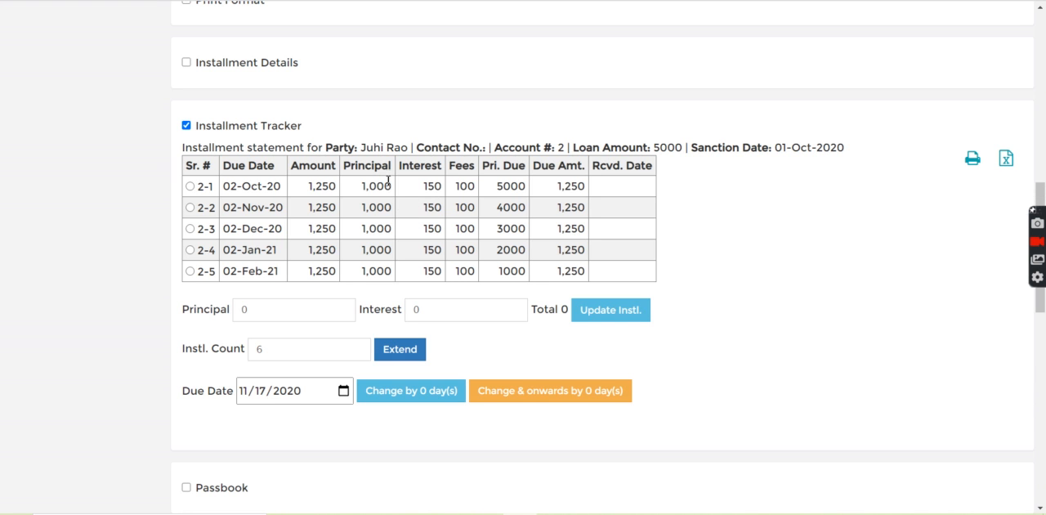
pyautogui.moveTo(462, 185); pyautogui.dragTo(799, 243)
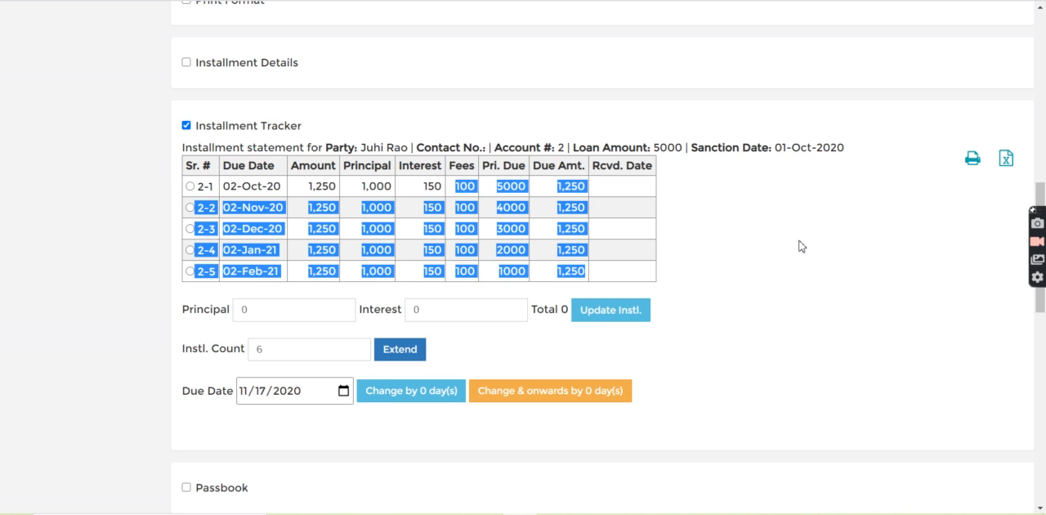
pyautogui.click(745, 243)
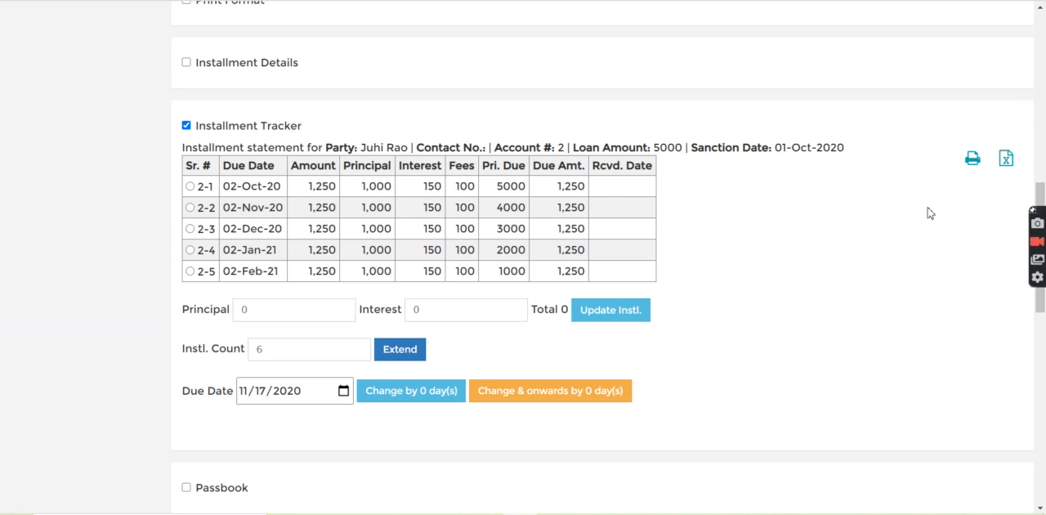
# Step: Leave the loan record and return to the company's home page
pyautogui.click(1044, 163)
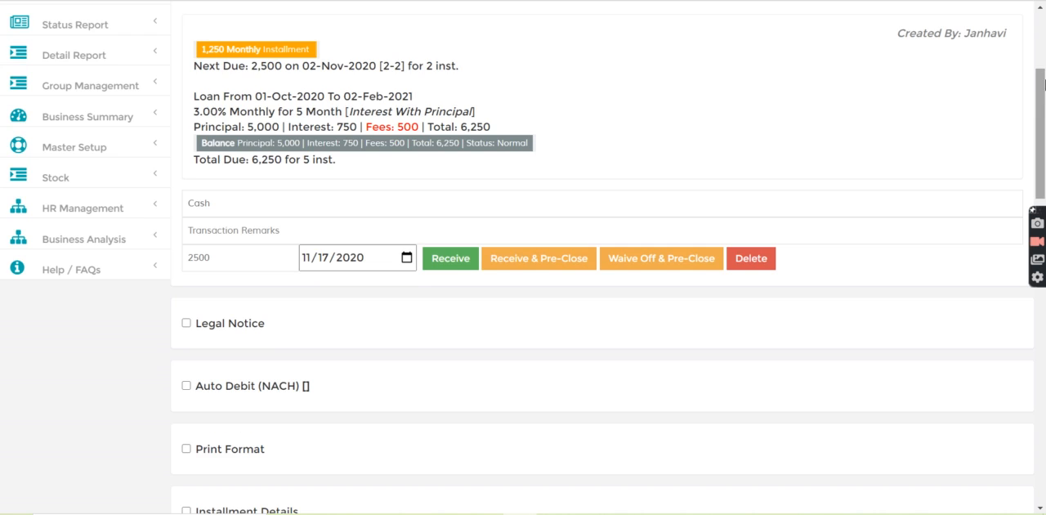
pyautogui.click(1043, 40)
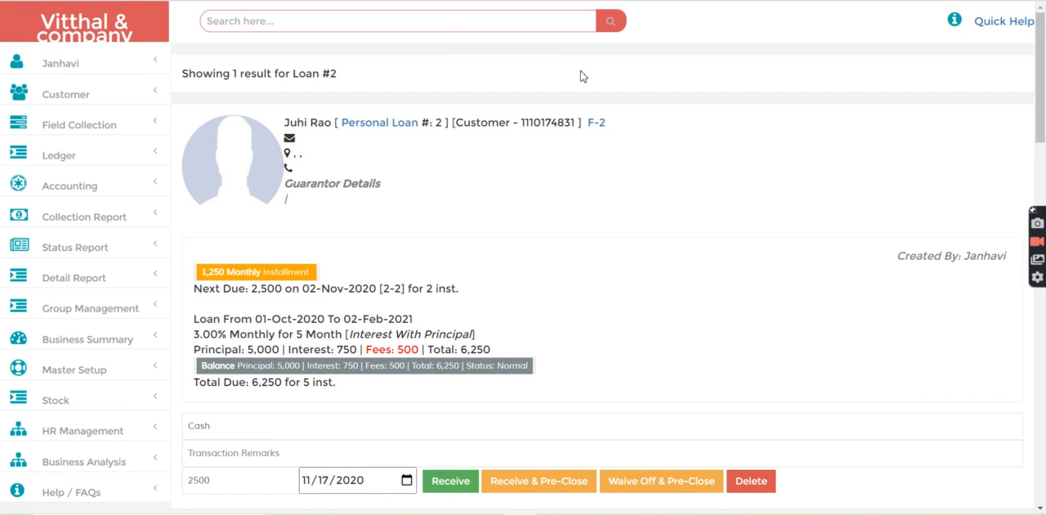
pyautogui.click(72, 38)
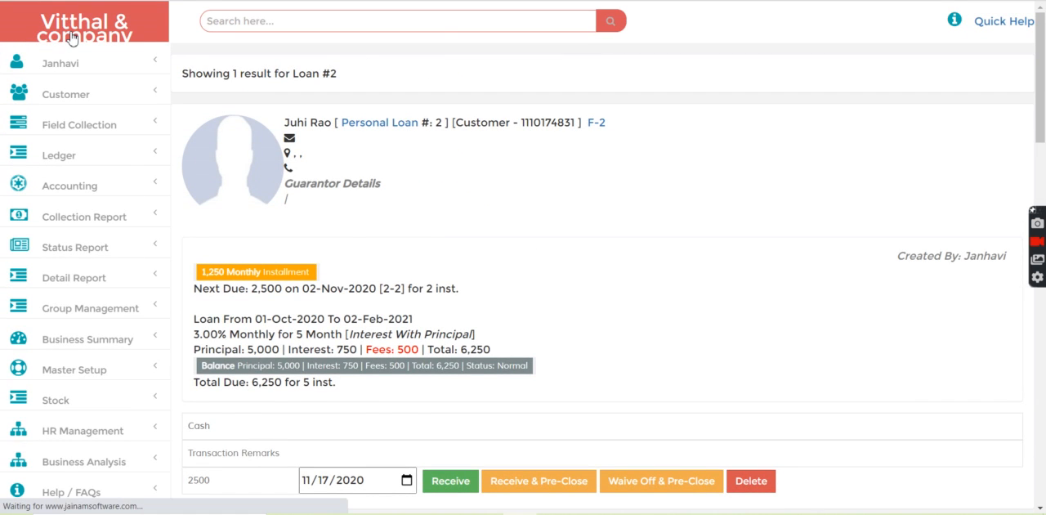